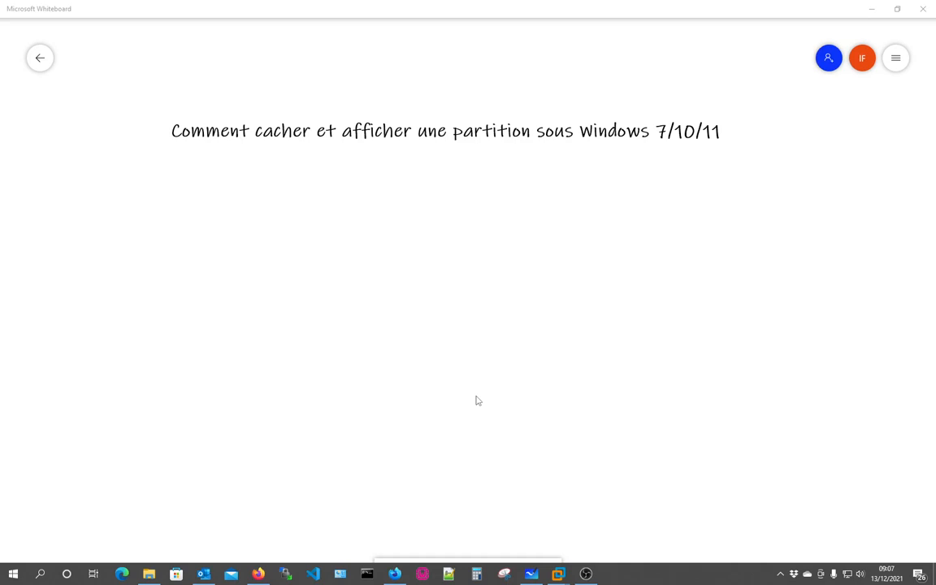
# - Move the 'Comment cacher et afficher une partition sous Windows 7/10/11' title about 40 px higher
pyautogui.click(464, 296)
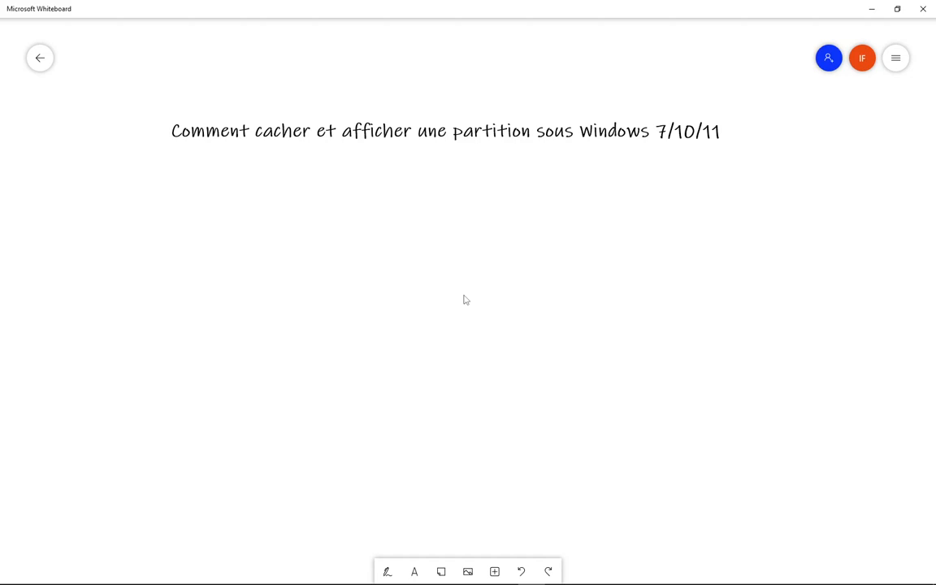
pyautogui.moveTo(543, 584)
pyautogui.moveTo(412, 128); pyautogui.dragTo(418, 96)
pyautogui.moveTo(528, 584)
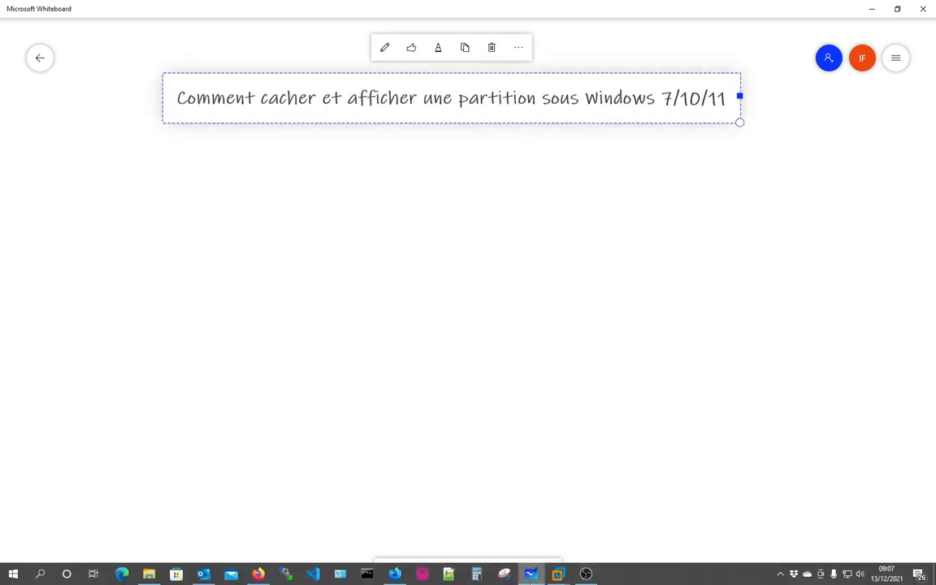
pyautogui.moveTo(558, 575)
# - Switch to the Windows 10 x64 VM and open Disk Management from Ce PC > Gérer, skipping disk initialisation
pyautogui.click(556, 577)
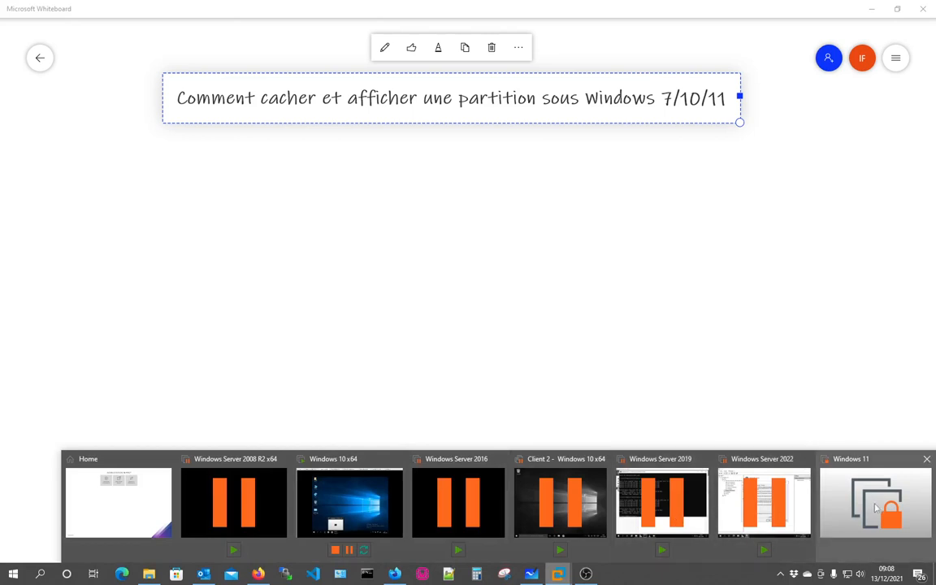
pyautogui.click(333, 488)
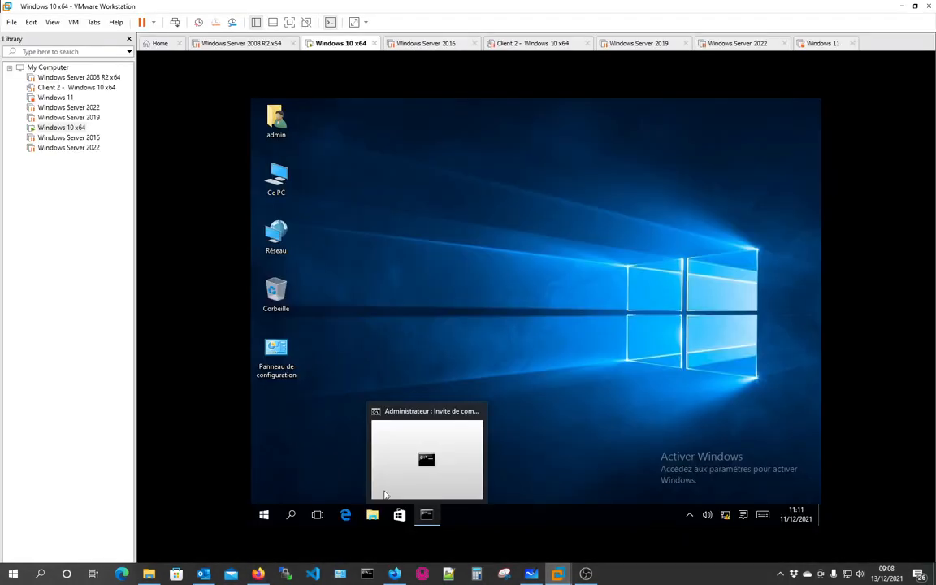
pyautogui.rightClick(273, 179)
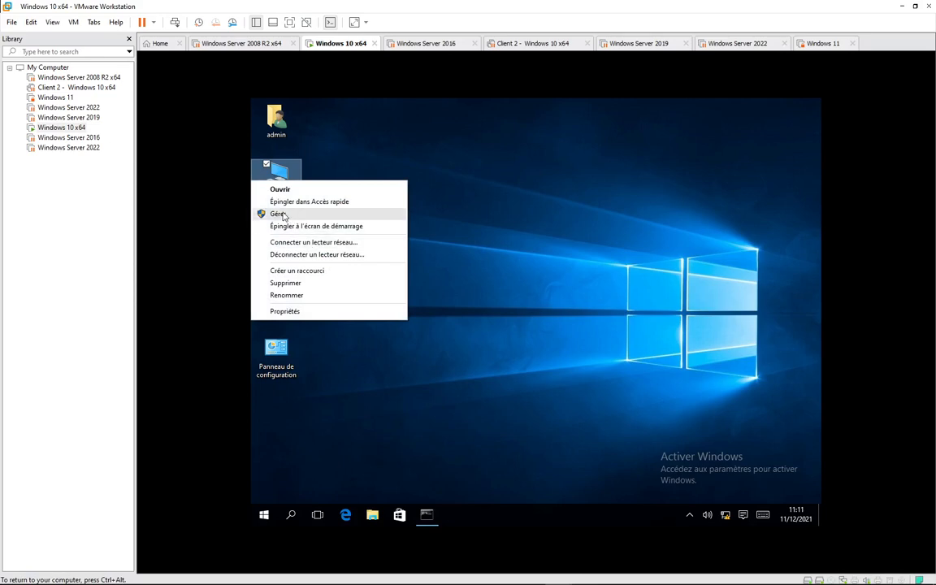
pyautogui.click(279, 214)
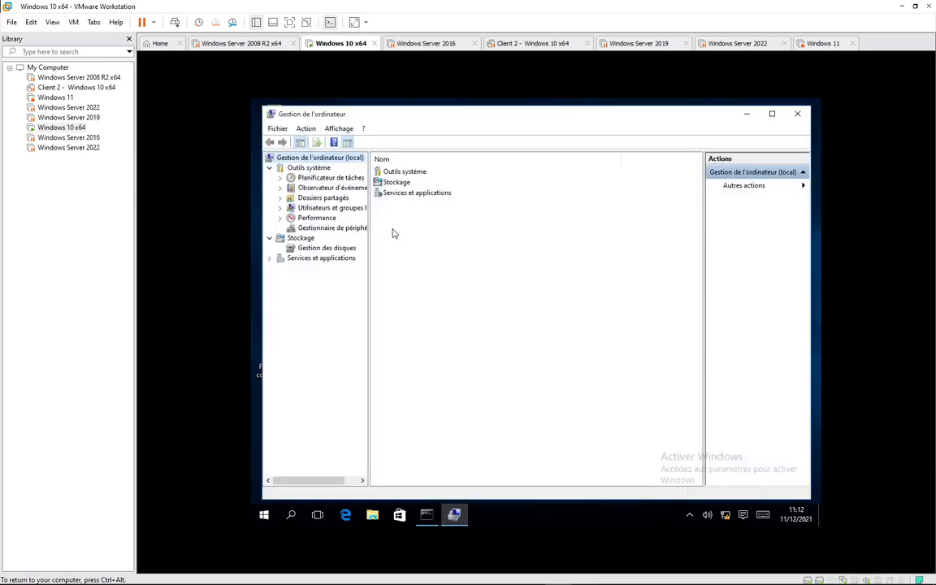
pyautogui.click(323, 248)
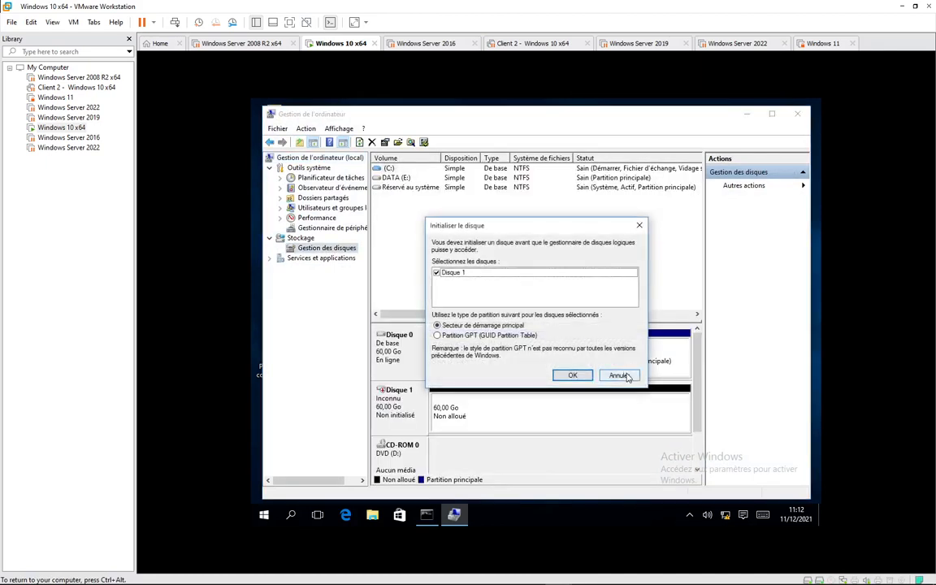
pyautogui.click(572, 375)
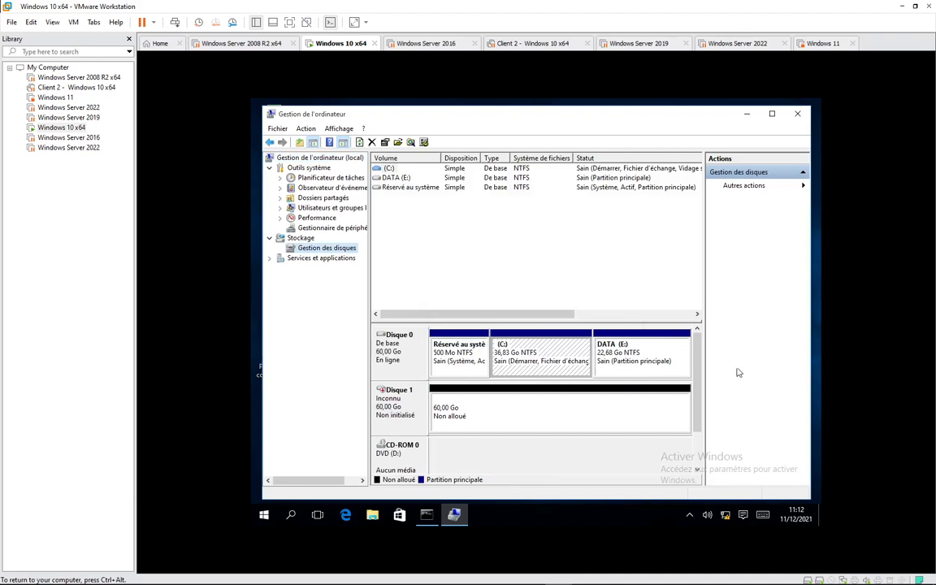
pyautogui.rightClick(637, 355)
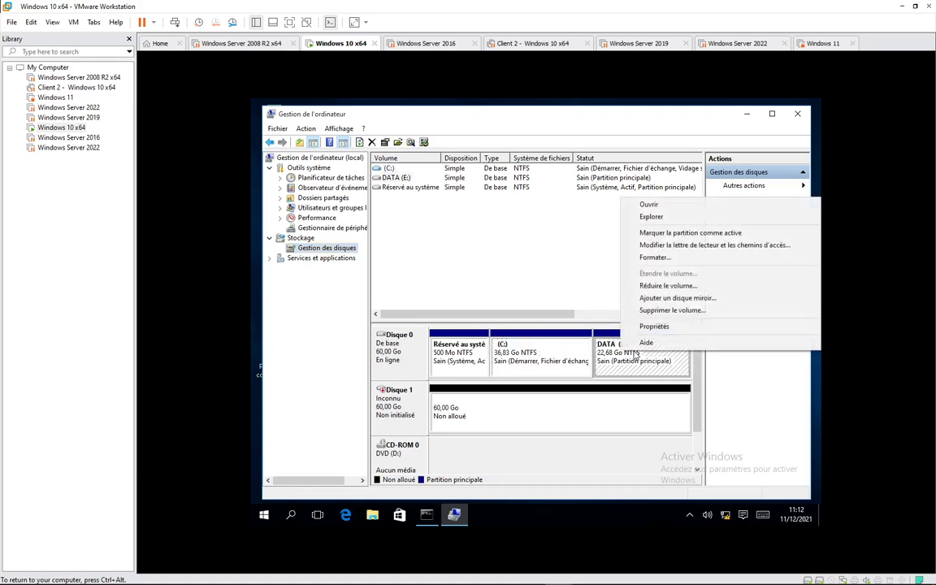
# - Open the DATA (E:) drive in File Explorer
pyautogui.click(764, 216)
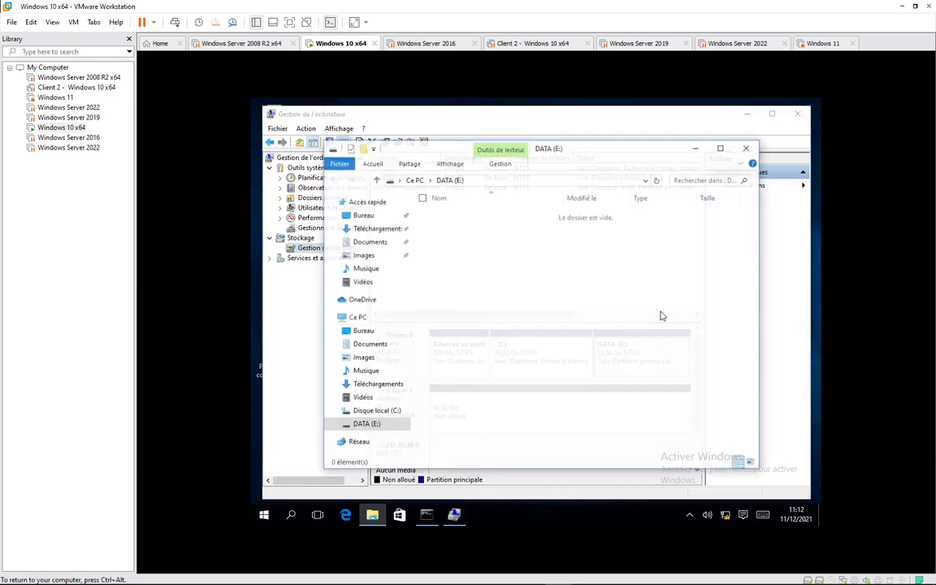
pyautogui.click(357, 317)
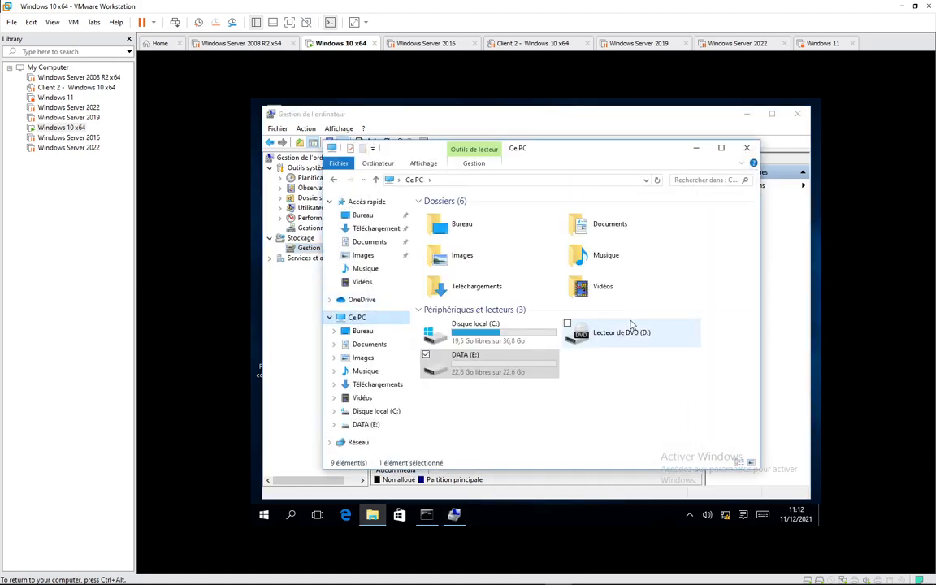
pyautogui.click(535, 359)
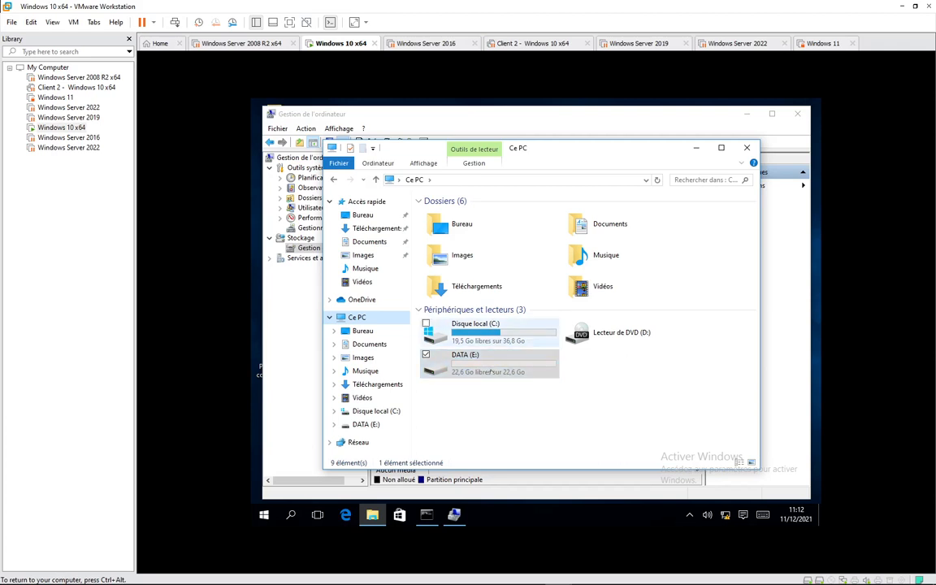
pyautogui.doubleClick(502, 355)
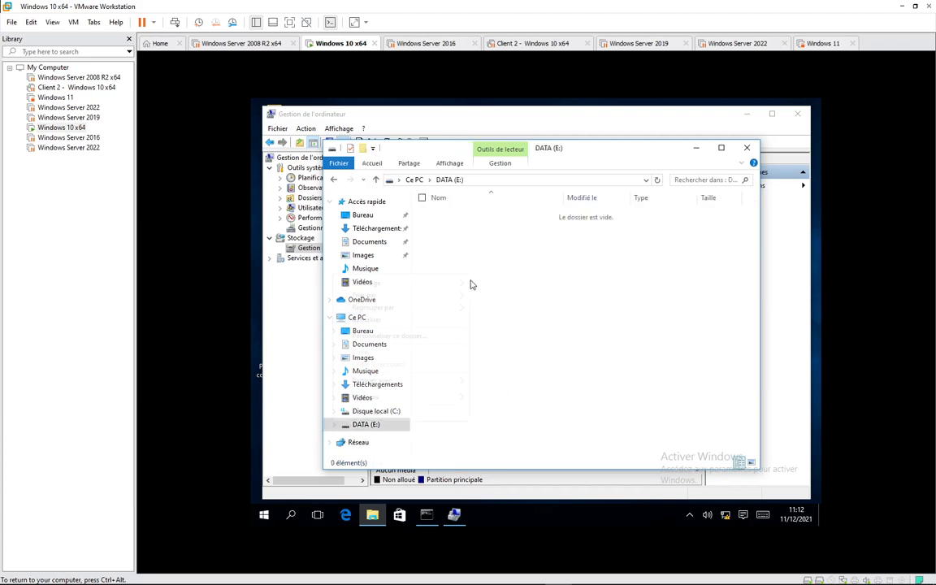
# - Create a folder named 'Confidentiel !!!' on DATA (E:) and close the window
pyautogui.rightClick(471, 278)
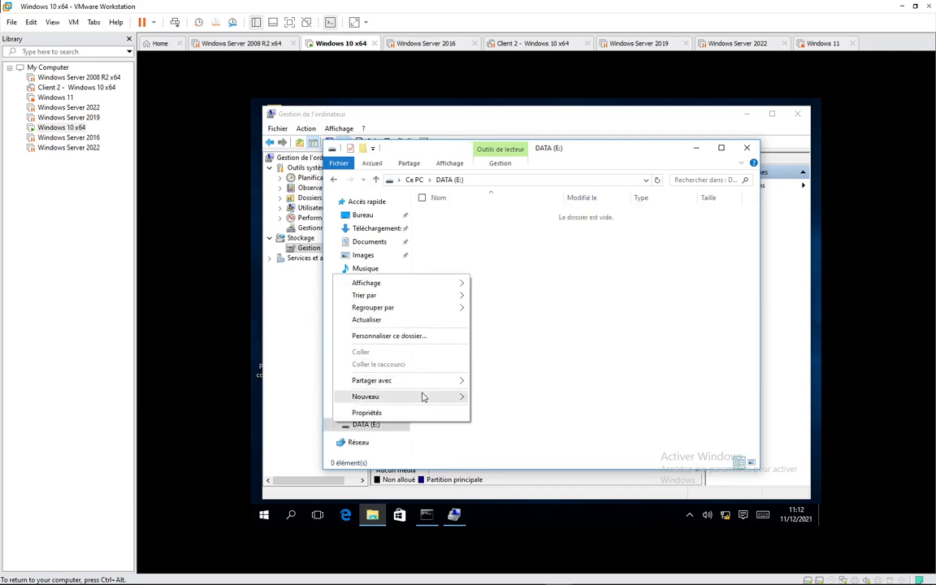
pyautogui.moveTo(424, 396)
pyautogui.click(525, 395)
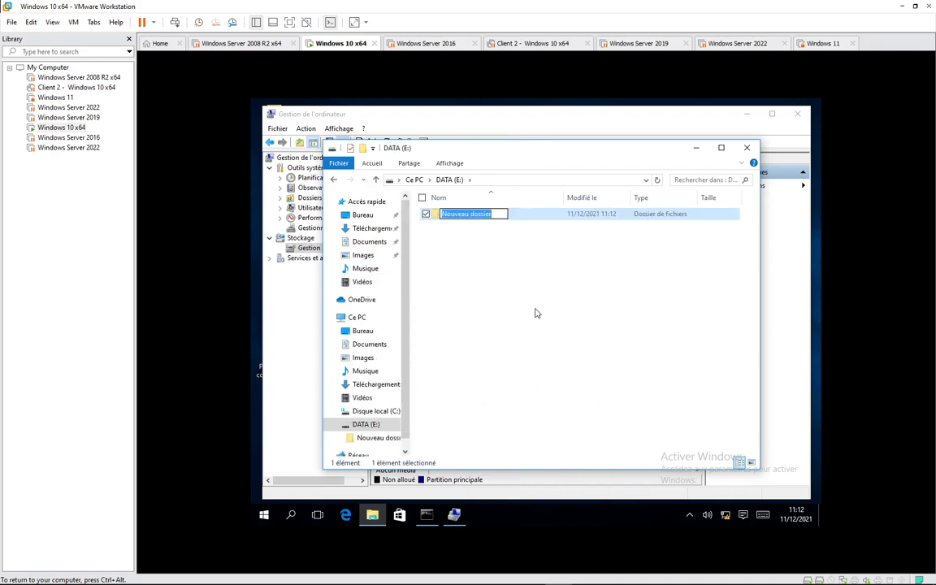
pyautogui.write('On')
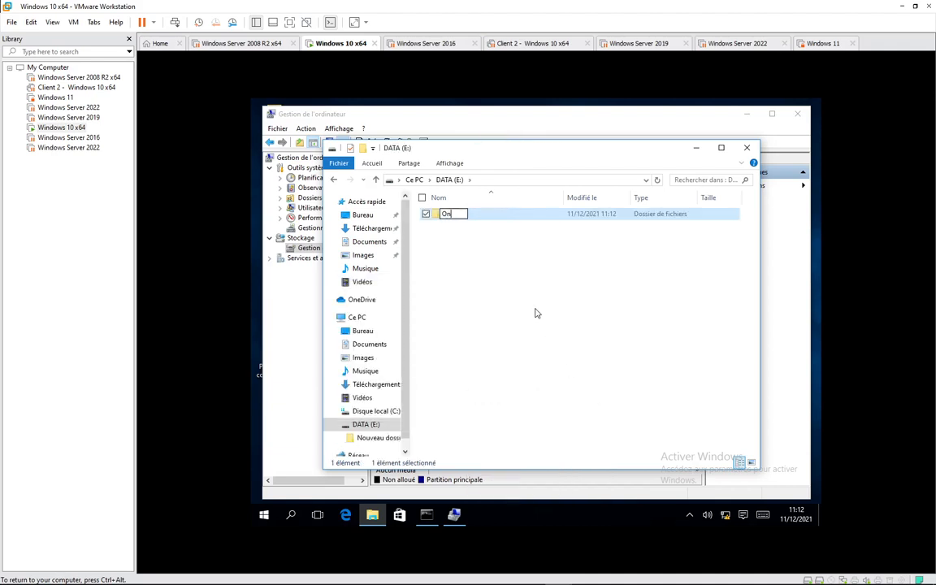
pyautogui.write('fi')
pyautogui.press('BackSpace')
pyautogui.press('BackSpace')
pyautogui.press('BackSpace')
pyautogui.press('BackSpace')
pyautogui.write('Config')
pyautogui.press('BackSpace')
pyautogui.write('dentiel !!!')
pyautogui.press('Return')
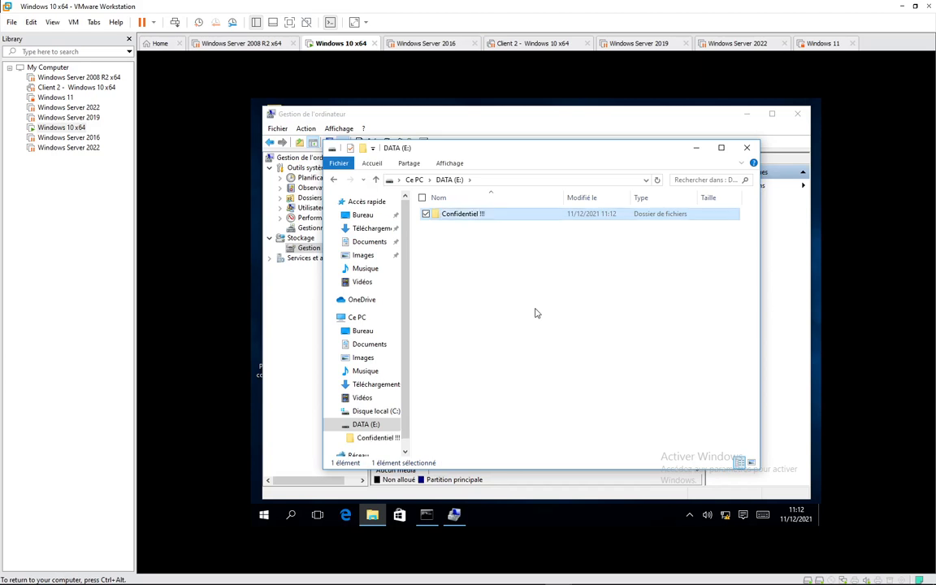
pyautogui.click(747, 147)
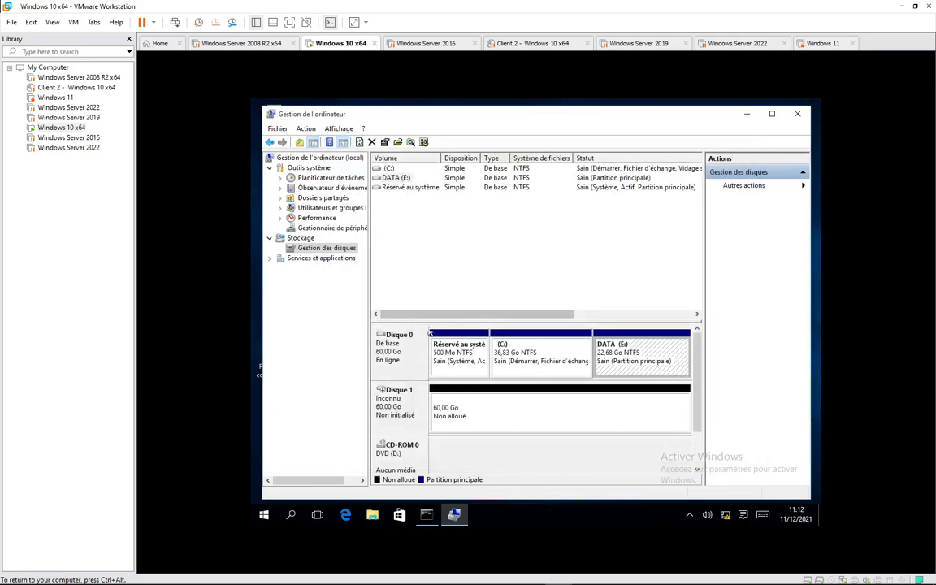
# - Remove drive letter E: from the DATA partition and minimize Computer Management
pyautogui.rightClick(623, 346)
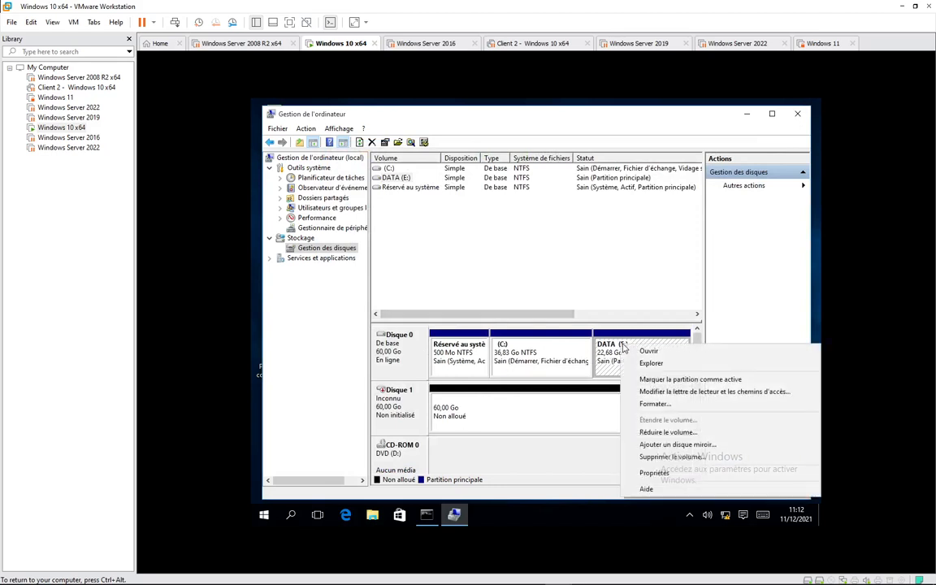
pyautogui.click(672, 394)
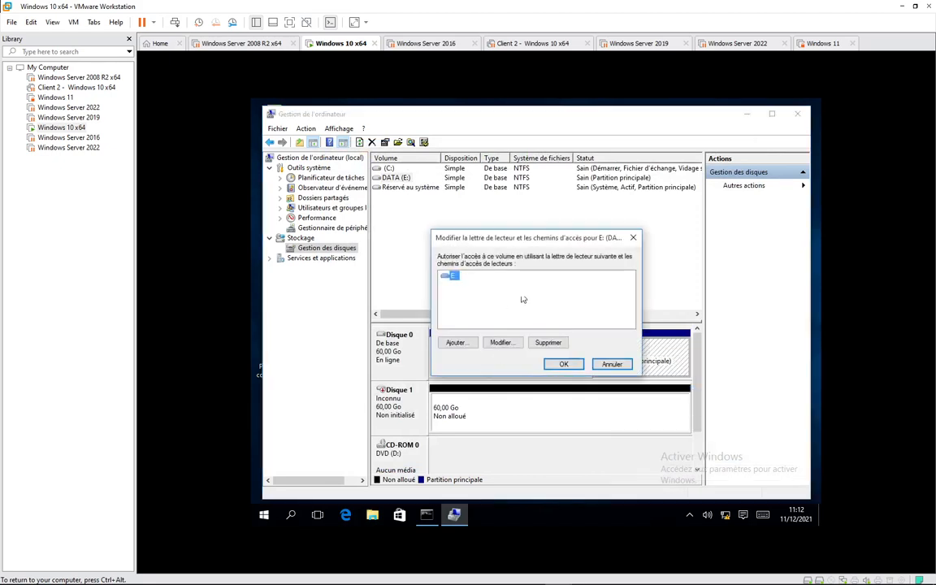
pyautogui.click(547, 342)
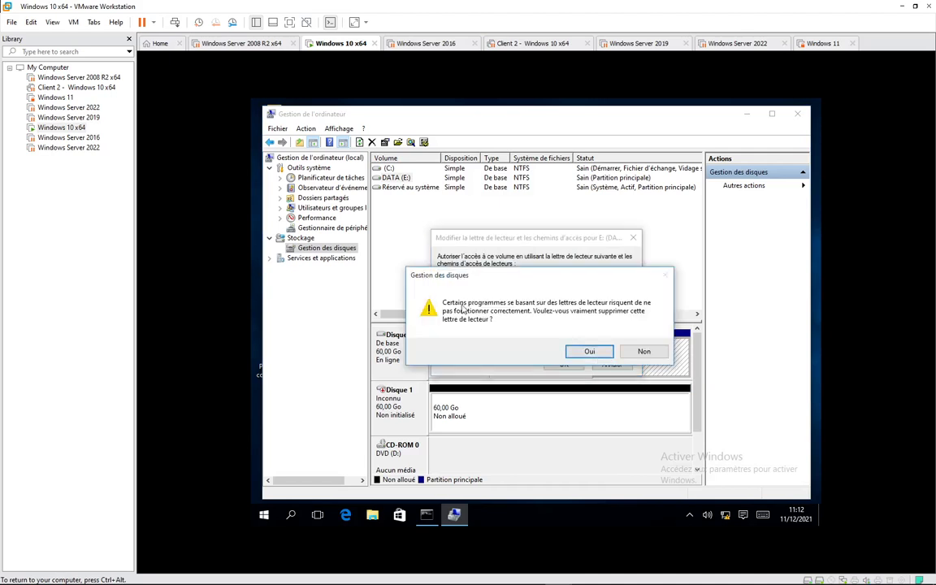
pyautogui.click(591, 351)
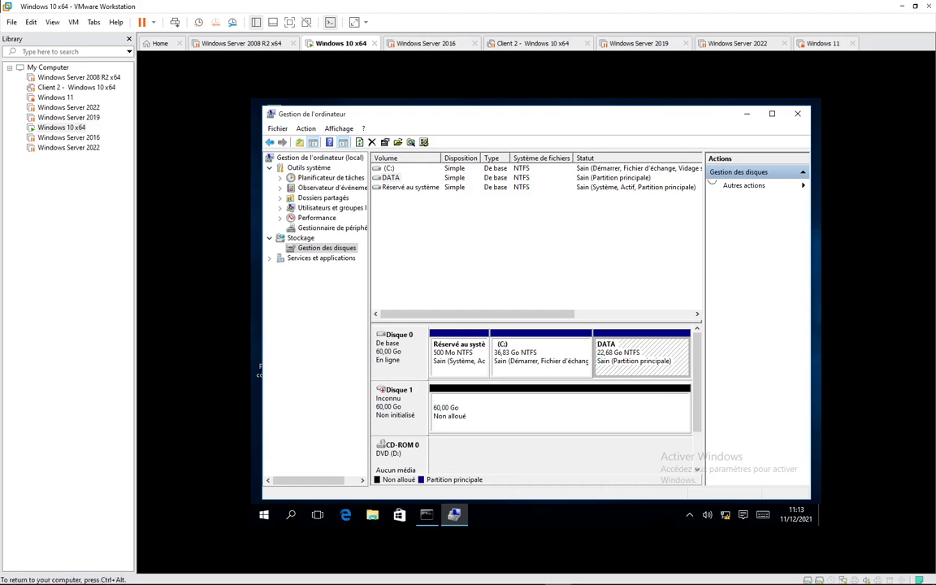
pyautogui.click(747, 115)
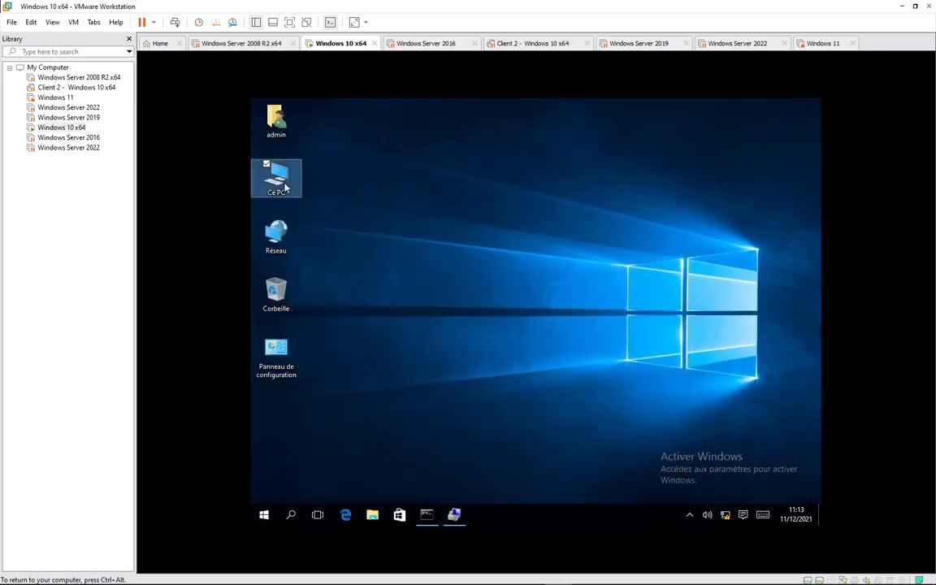
# - Check Ce PC shows only C: and the DVD drive, then return to Computer Management
pyautogui.doubleClick(280, 181)
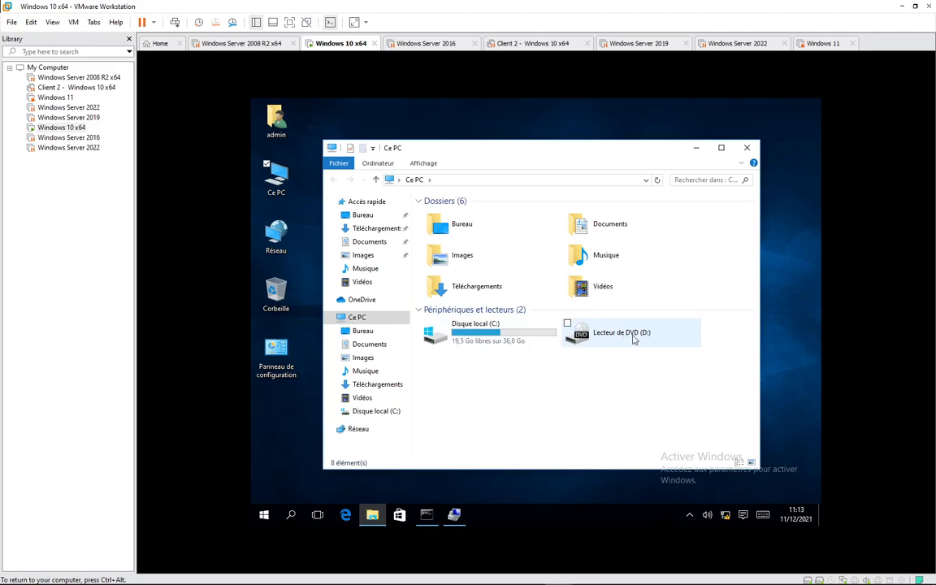
pyautogui.click(455, 515)
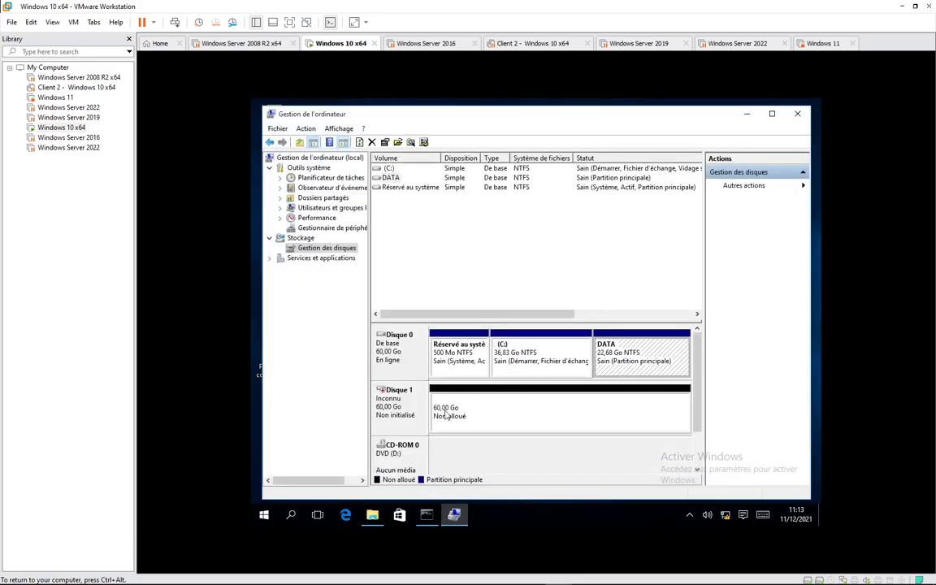
# - Change the DVD drive's letter from D: to E:, accepting the Disk Management warning
pyautogui.click(393, 454)
pyautogui.rightClick(393, 455)
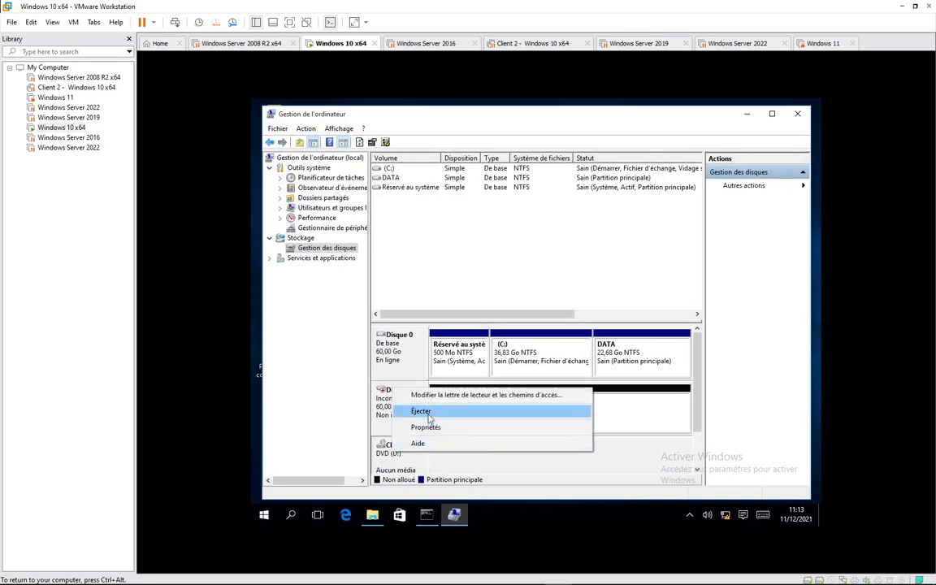
pyautogui.click(484, 395)
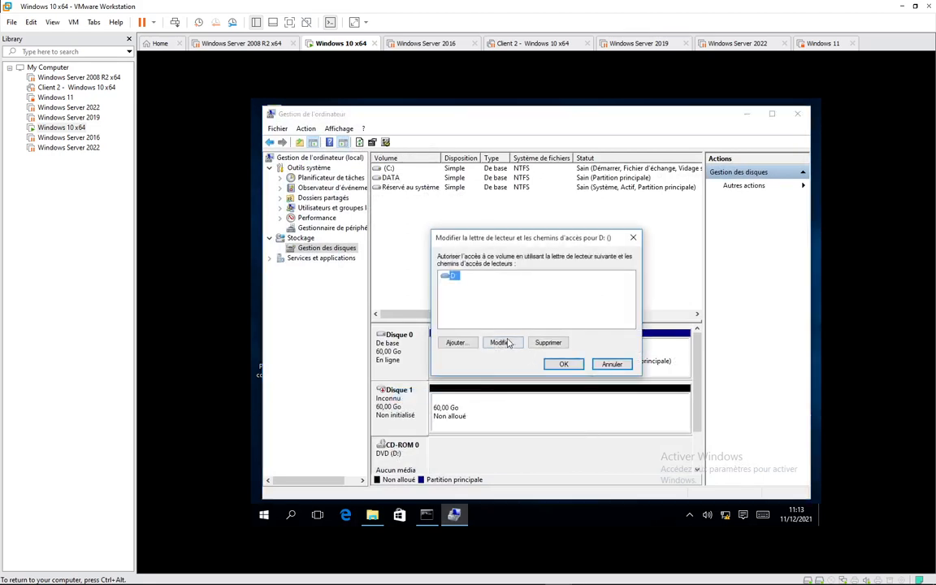
pyautogui.click(499, 340)
pyautogui.click(564, 294)
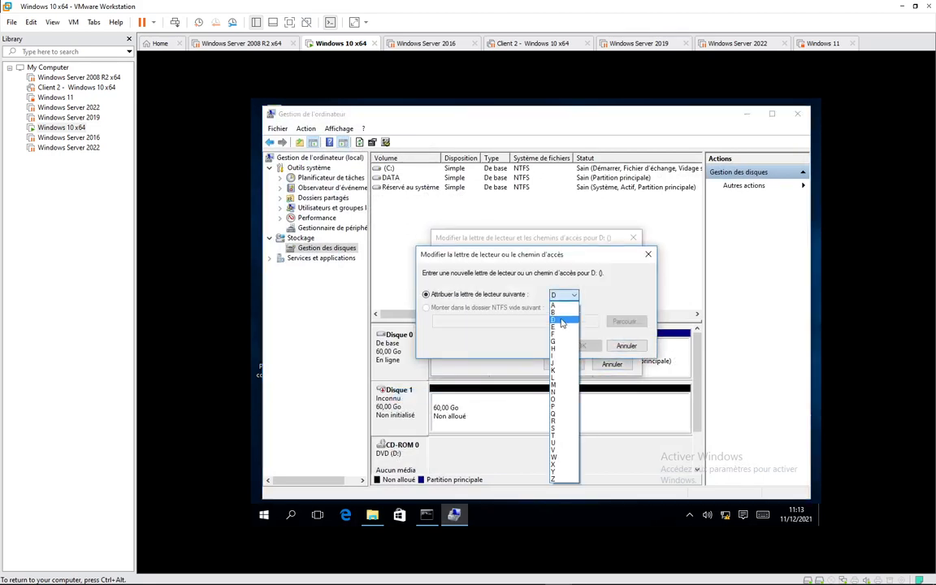
pyautogui.click(563, 305)
pyautogui.click(582, 346)
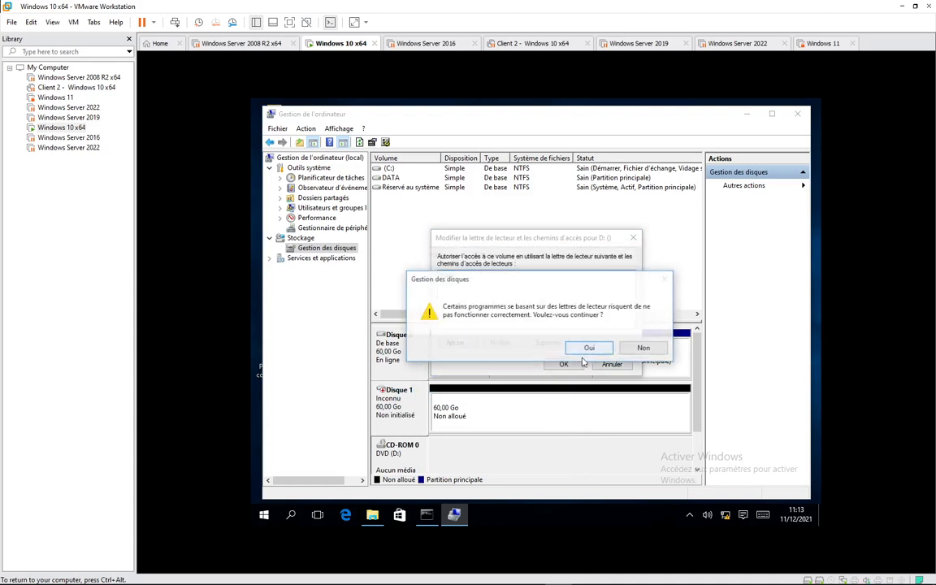
pyautogui.click(587, 347)
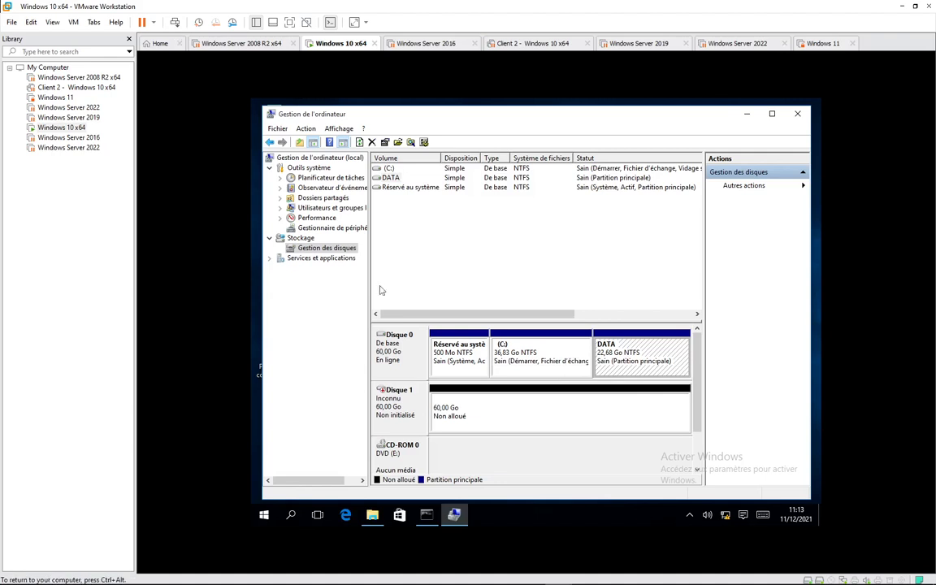
pyautogui.click(265, 515)
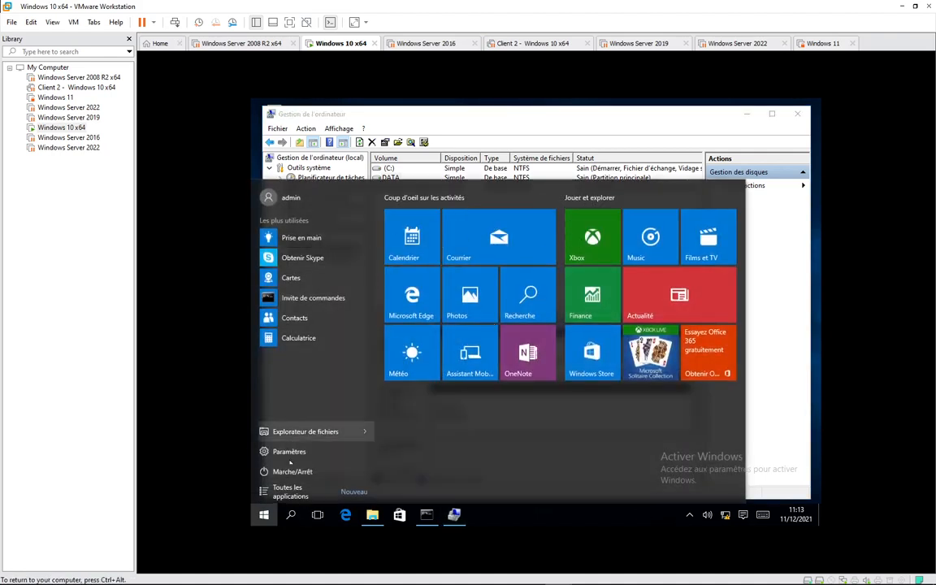
# - Switch to the other domain user's account and sign in with its password
pyautogui.click(293, 199)
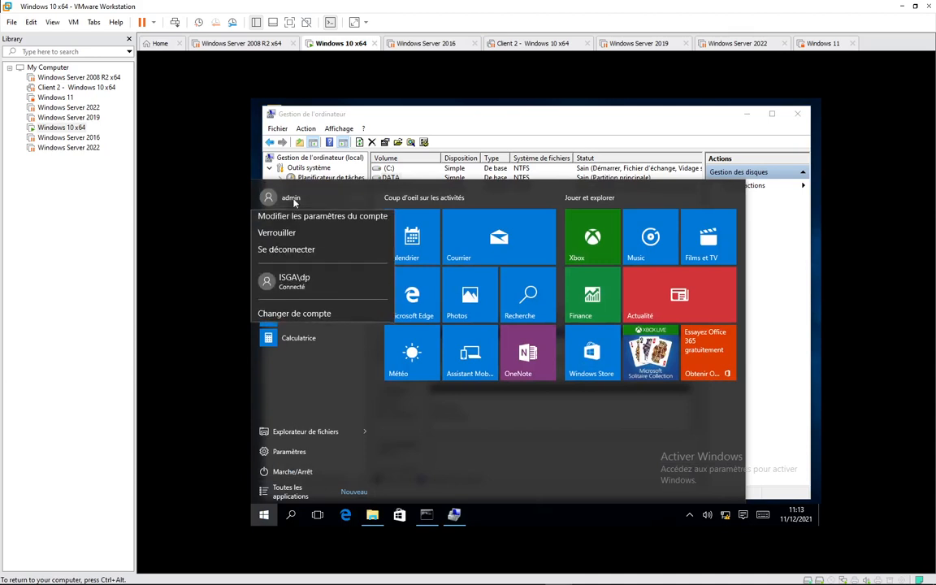
pyautogui.click(294, 285)
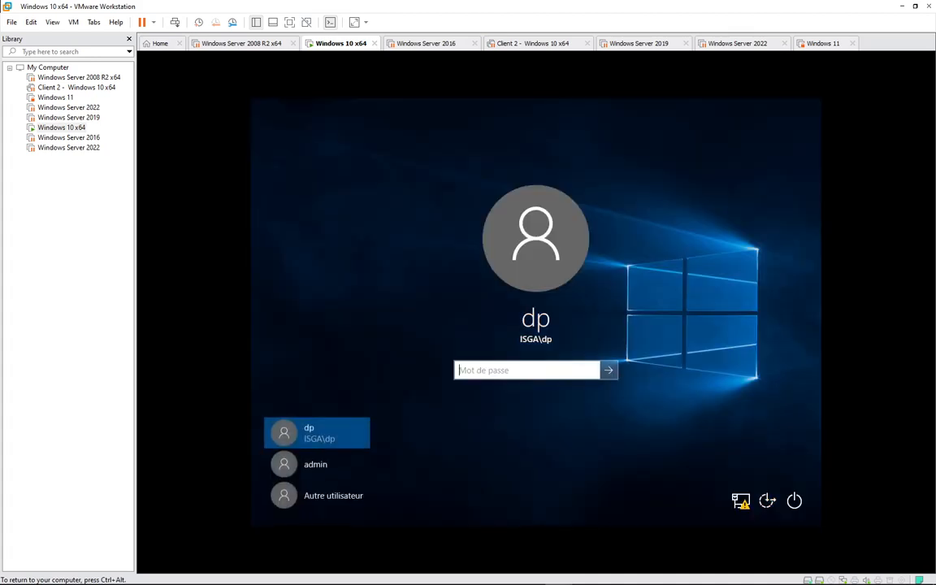
pyautogui.write('••••')
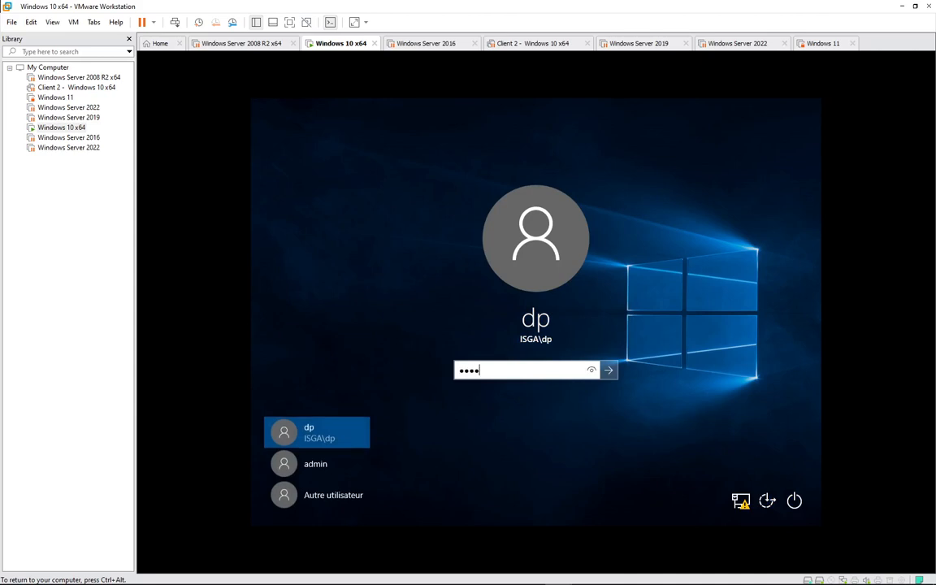
pyautogui.write('••••')
pyautogui.press('Return')
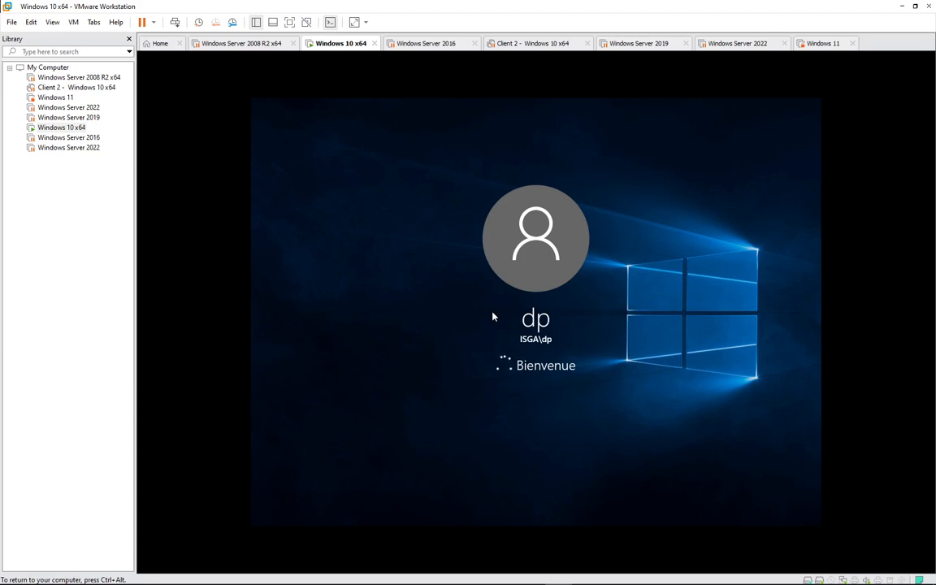
pyautogui.click(451, 318)
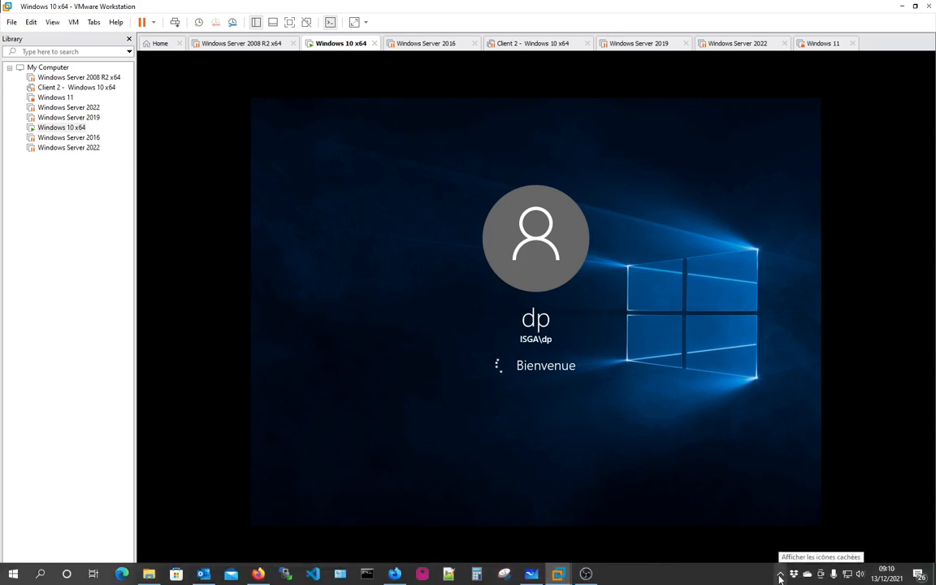
pyautogui.click(780, 577)
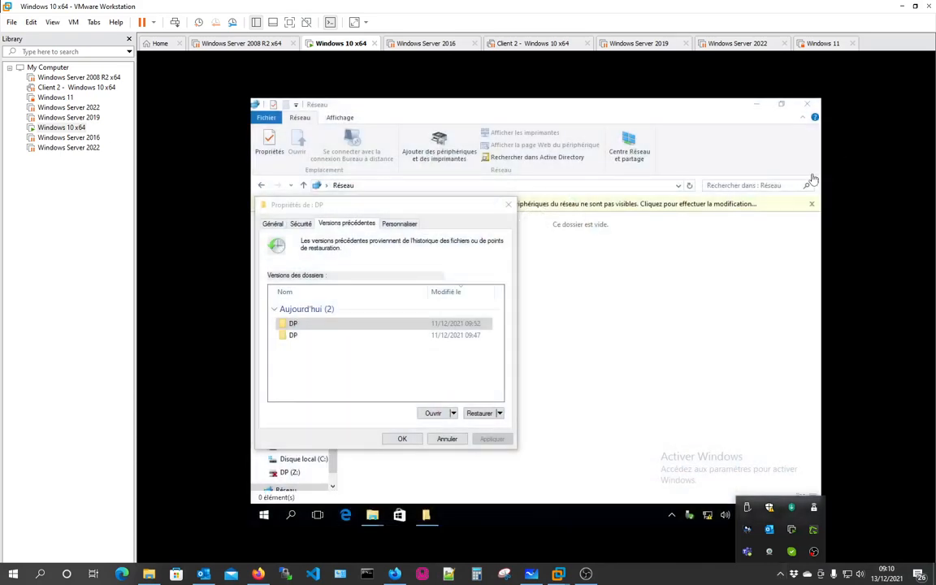
# - Close the folder properties dialog and bring the Ce PC window back up
pyautogui.click(599, 340)
pyautogui.click(508, 204)
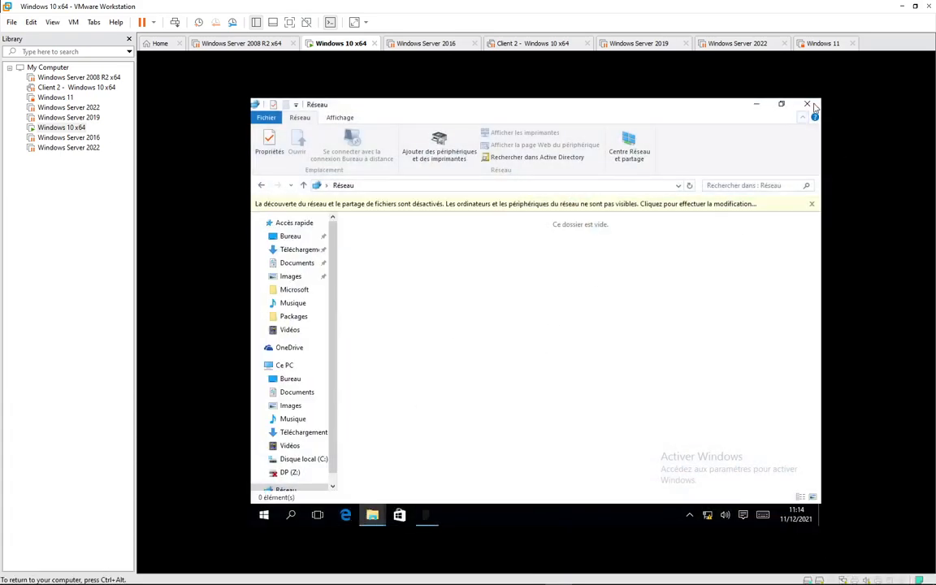
pyautogui.click(755, 107)
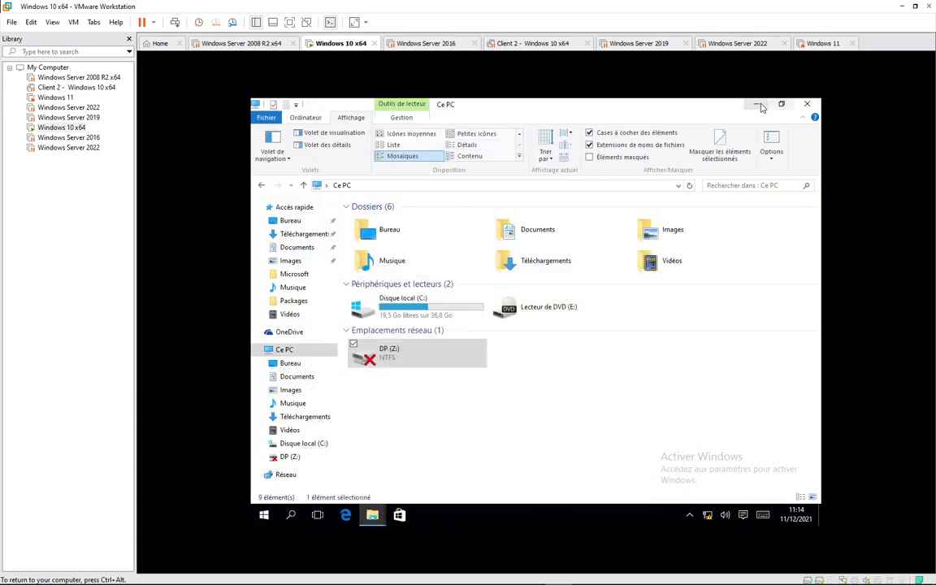
pyautogui.click(758, 106)
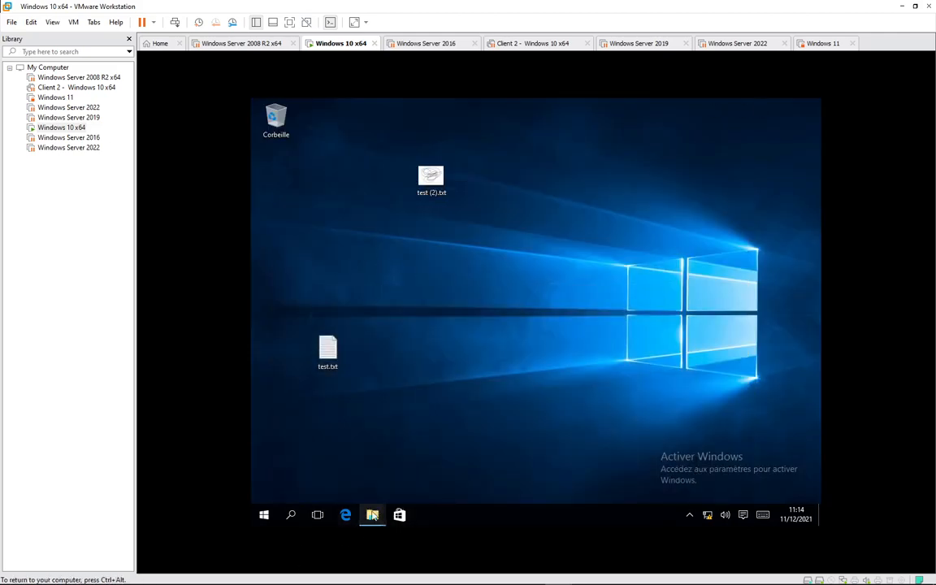
pyautogui.moveTo(373, 515)
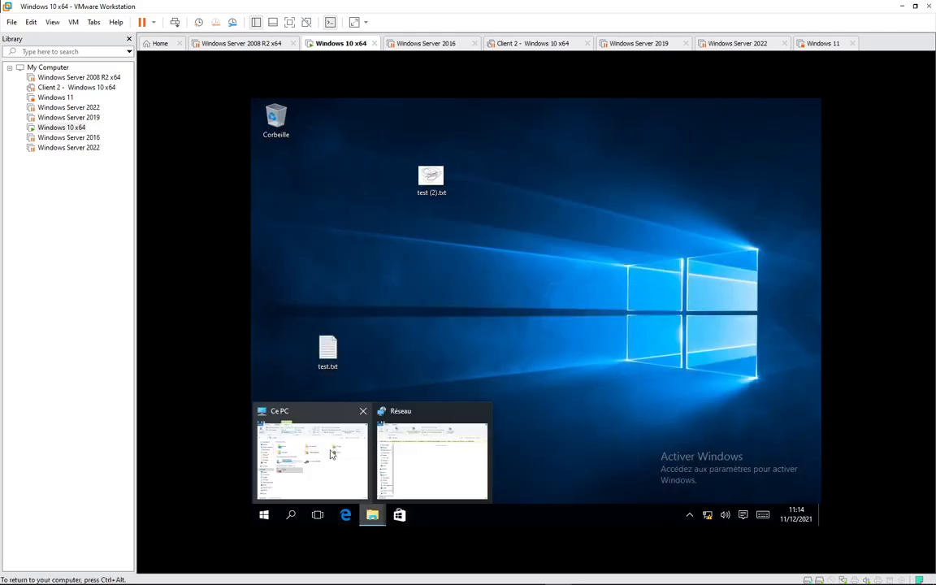
pyautogui.click(331, 455)
pyautogui.click(285, 351)
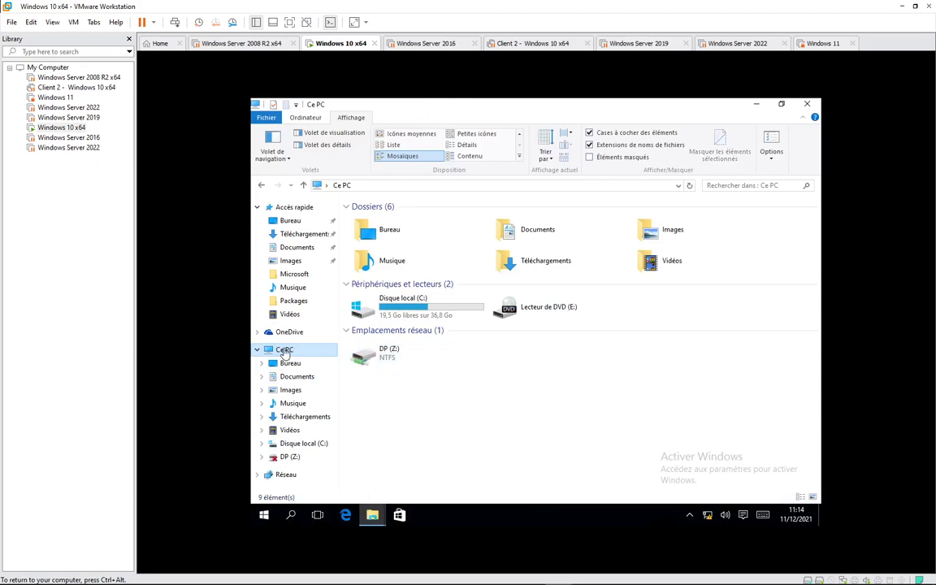
# - Attempt Computer Management as this user, decline the admin prompt, and refresh the Ce PC drive list
pyautogui.rightClick(284, 350)
pyautogui.click(258, 216)
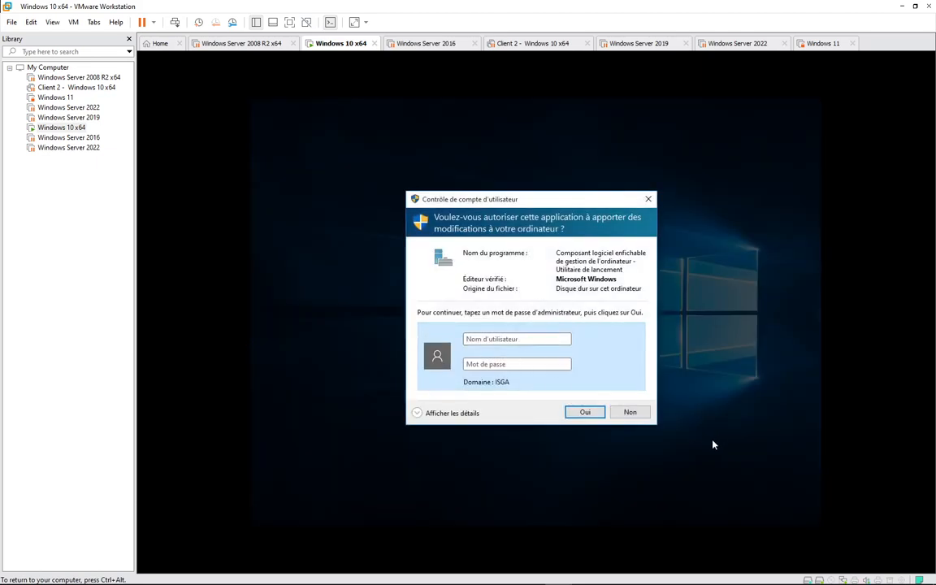
pyautogui.click(631, 413)
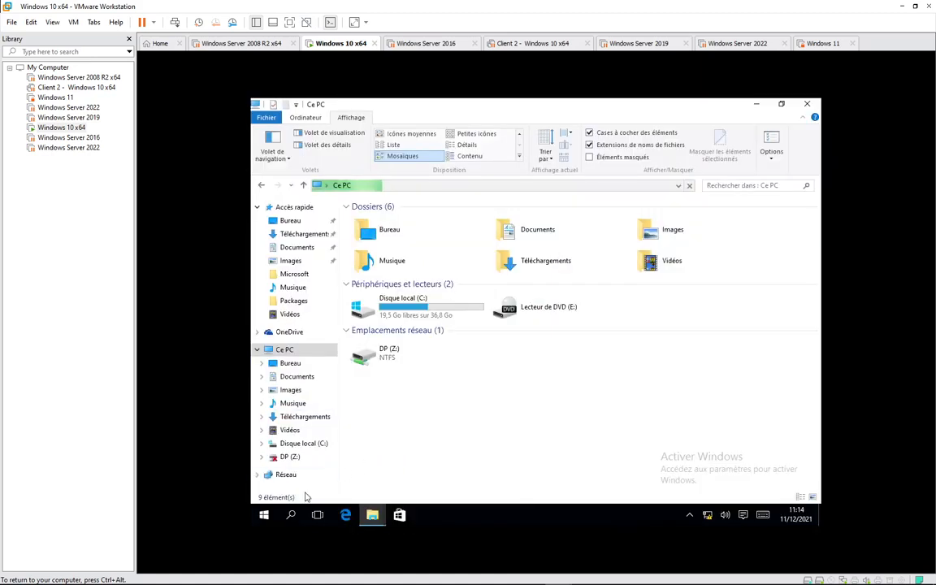
pyautogui.rightClick(470, 378)
pyautogui.click(420, 429)
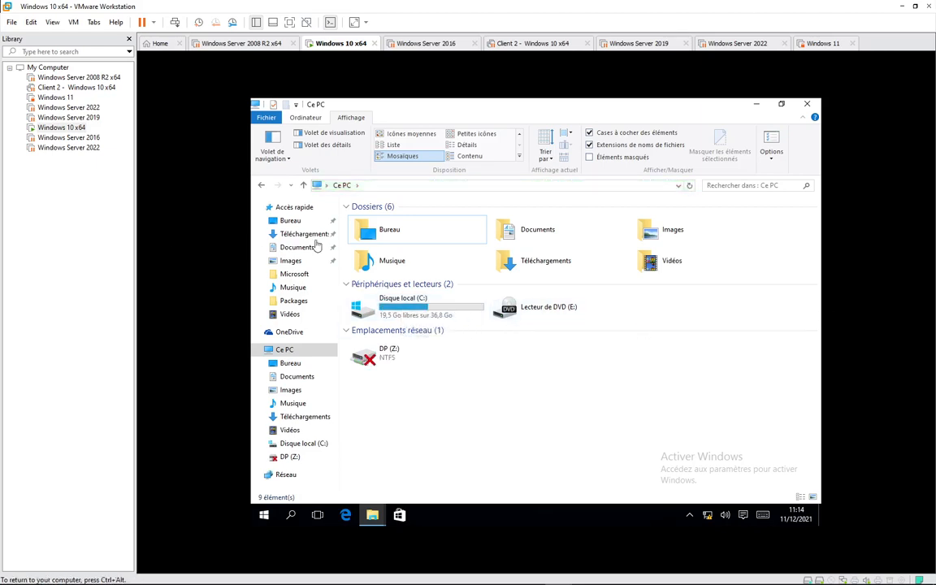
# - Switch back to the admin account and sign in with its password
pyautogui.click(264, 516)
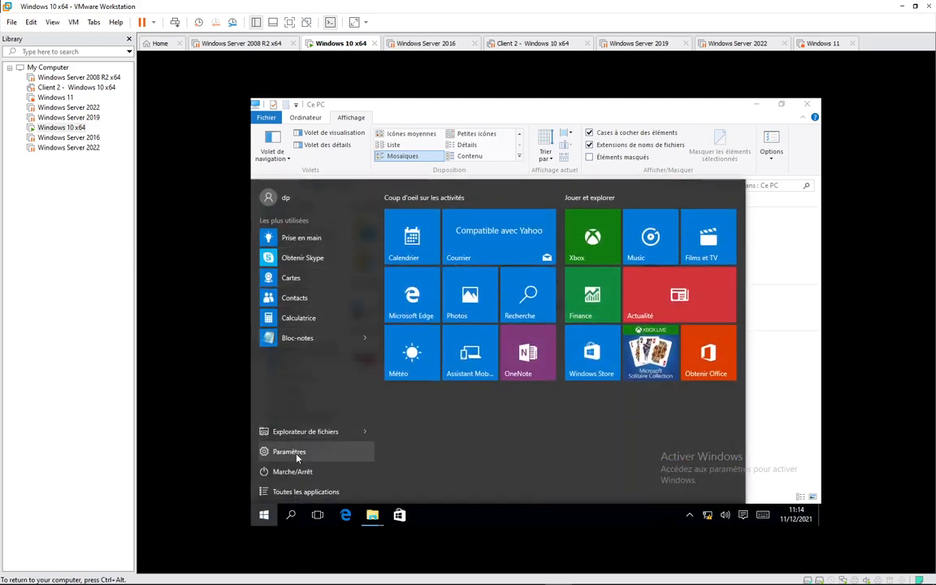
pyautogui.click(285, 199)
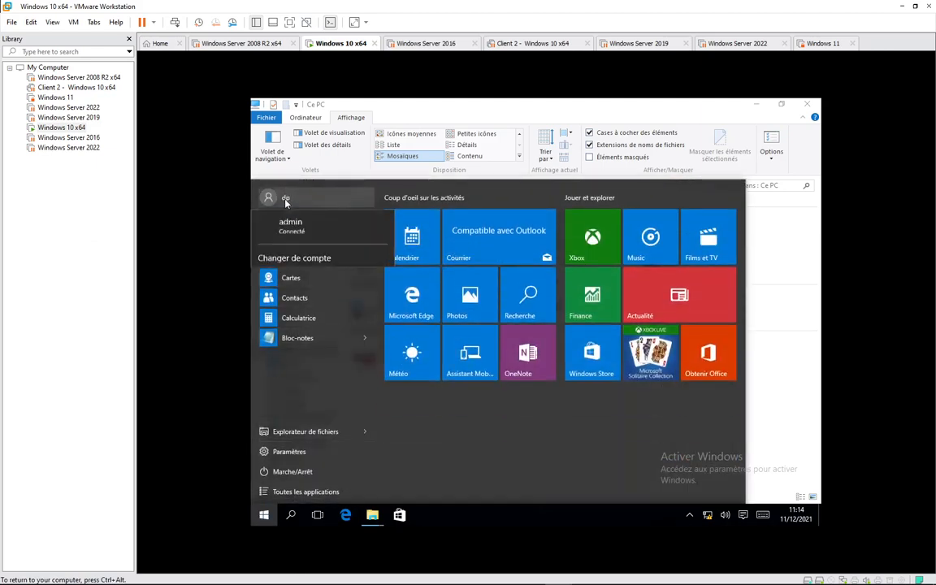
pyautogui.click(286, 278)
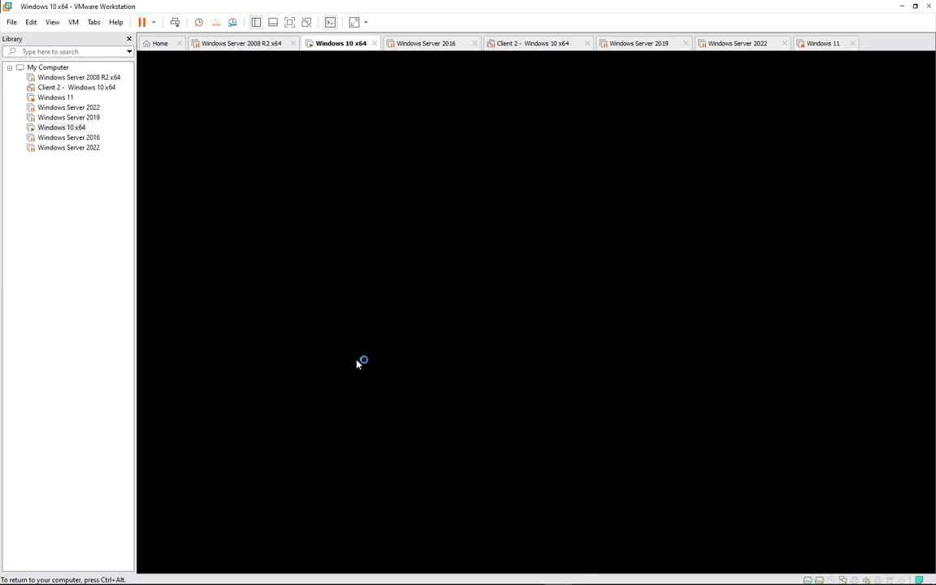
pyautogui.write('Pa$')
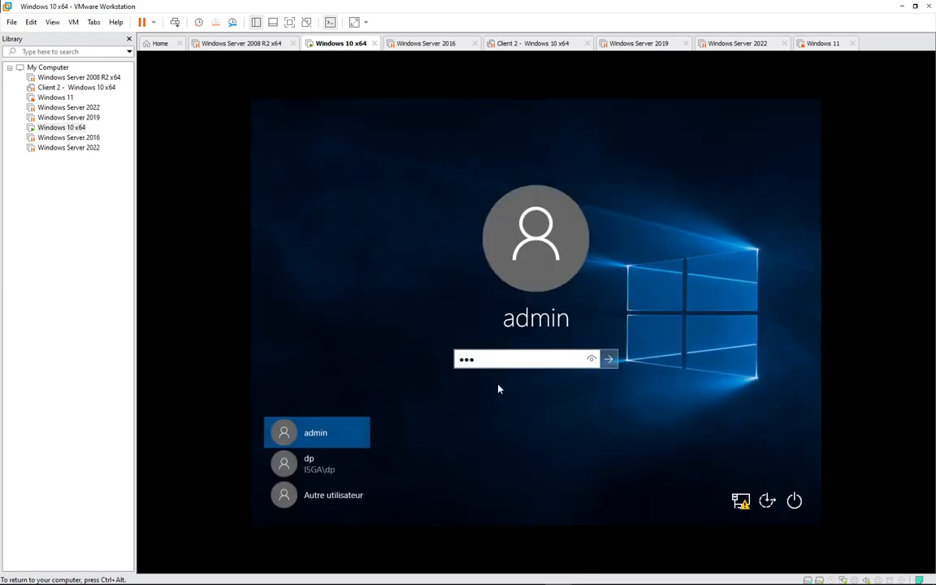
pyautogui.press('Return')
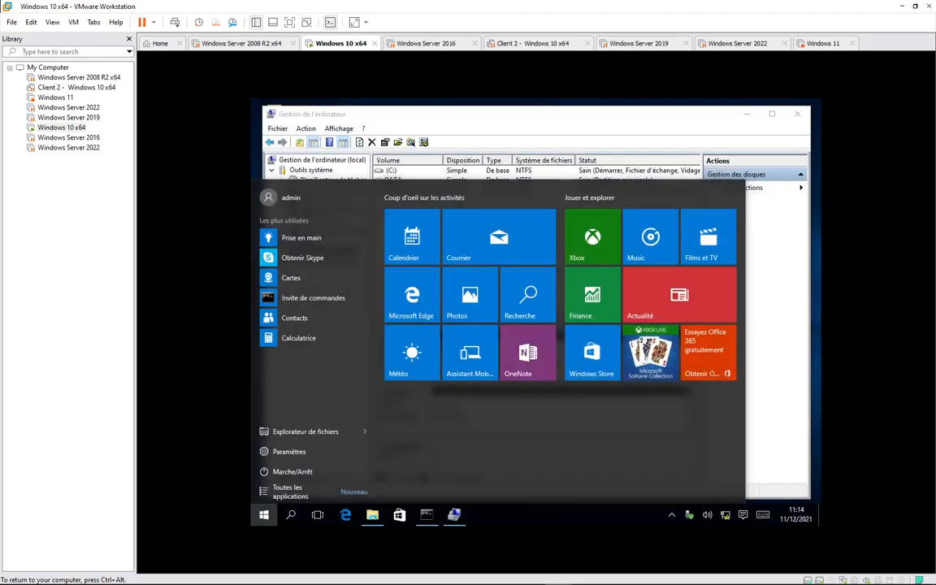
# - Add drive letter D to the DATA partition in Computer Management
pyautogui.click(776, 320)
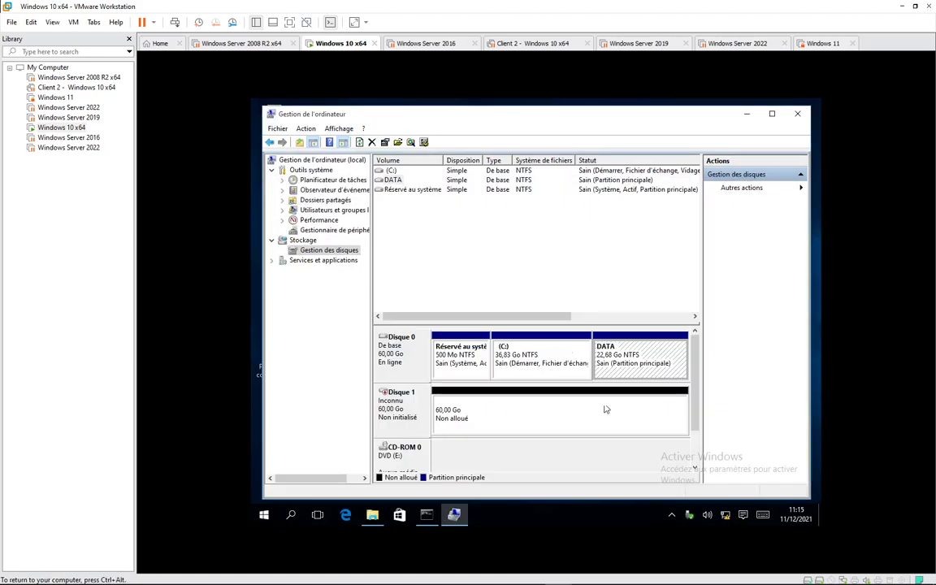
pyautogui.rightClick(623, 357)
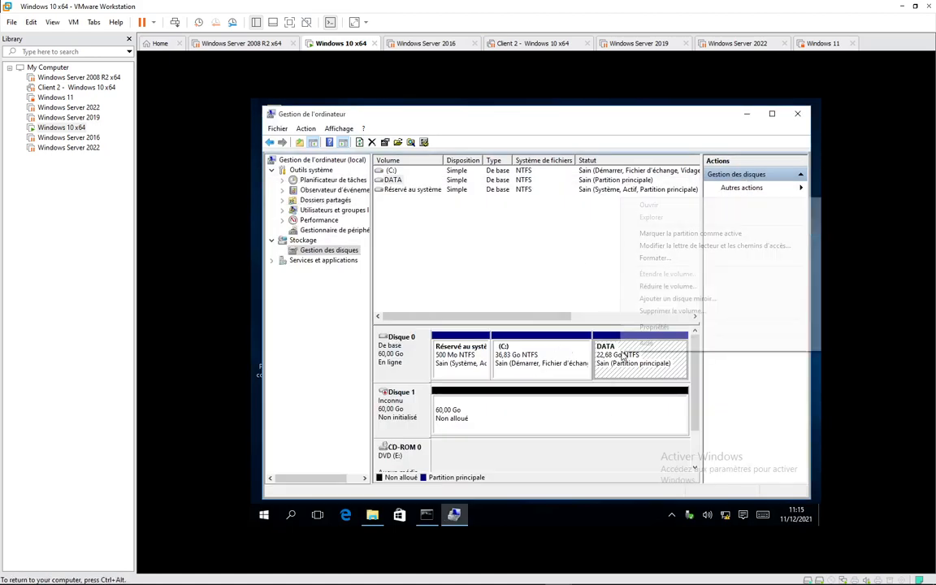
pyautogui.click(664, 246)
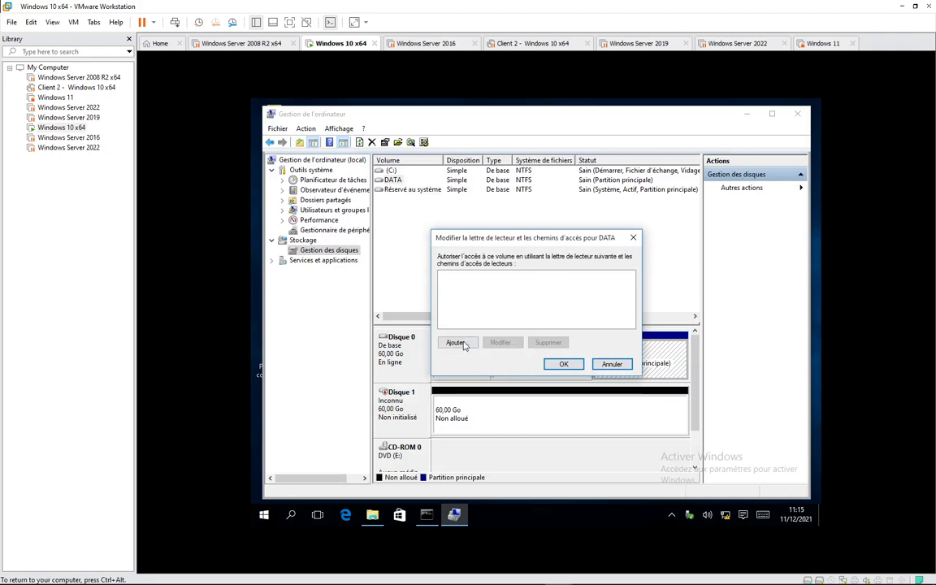
pyautogui.click(456, 342)
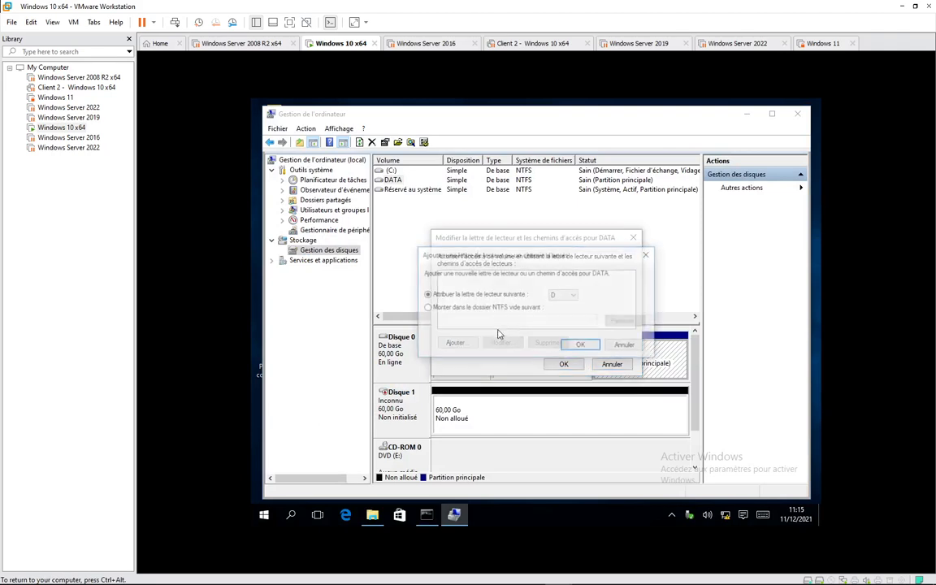
pyautogui.click(578, 346)
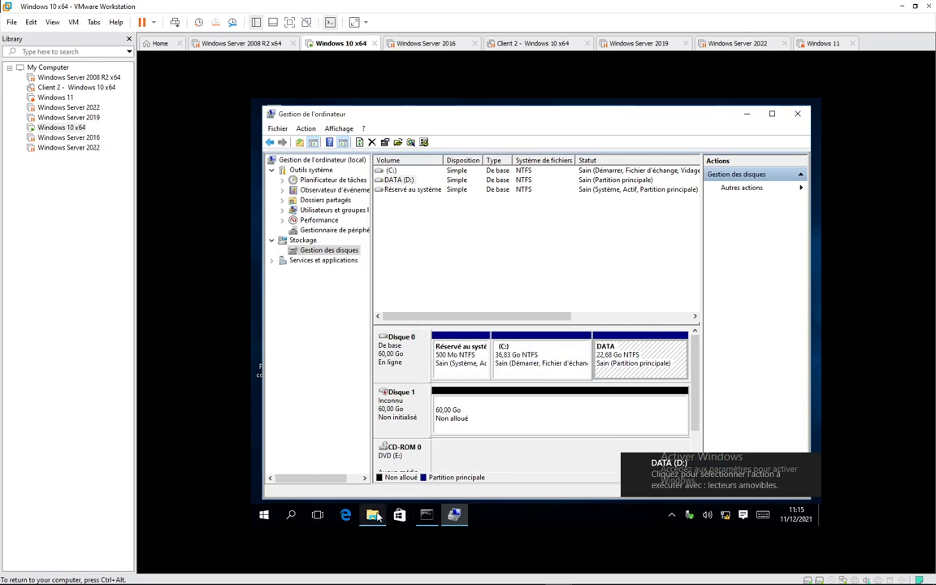
# - Open DATA (D:) in File Explorer and refresh it to reveal the Confidentiel !!! folder
pyautogui.click(374, 515)
pyautogui.doubleClick(610, 329)
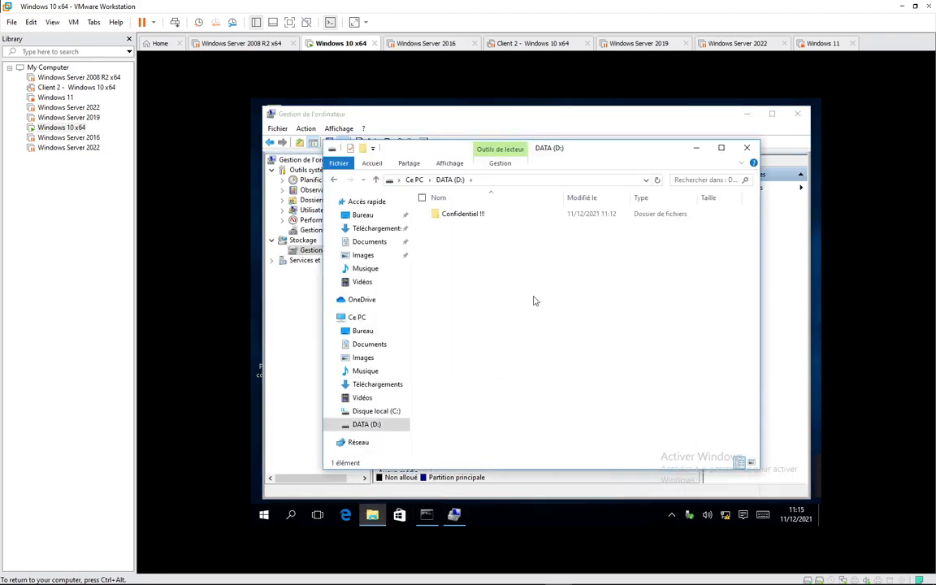
pyautogui.rightClick(442, 278)
pyautogui.click(464, 323)
pyautogui.moveTo(780, 573)
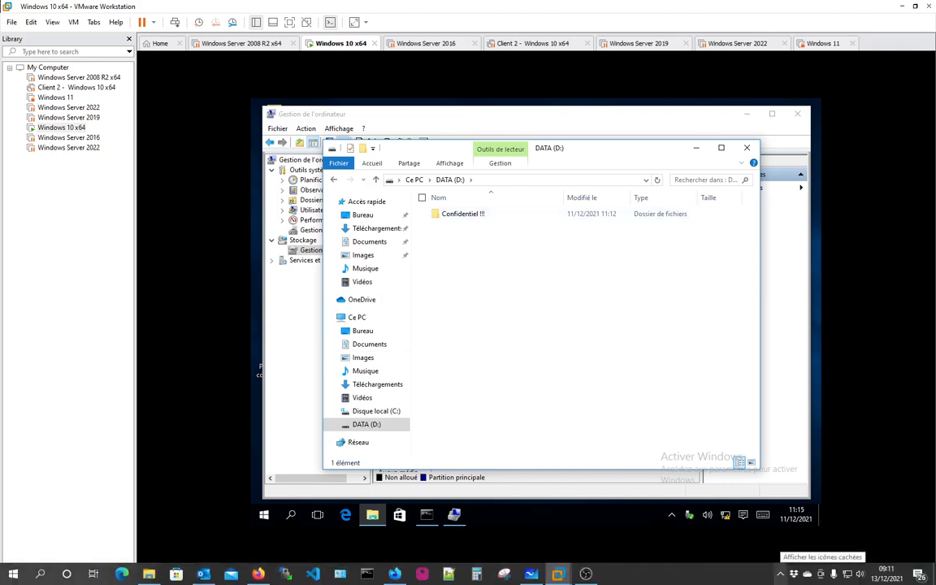